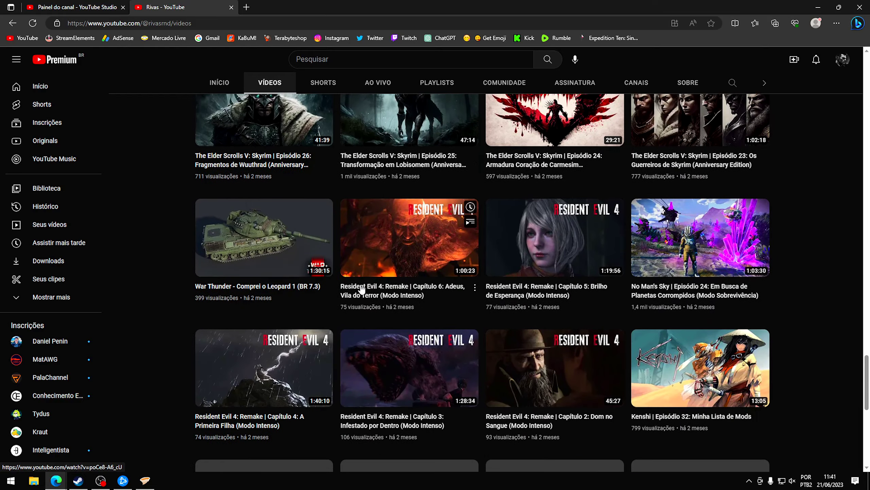
Find the "Guia Definitivo de Como Baixar e Instalar Mods no seu Skyrim" video on the channel, open it and expand its description.
scroll(362, 289, down, 12)
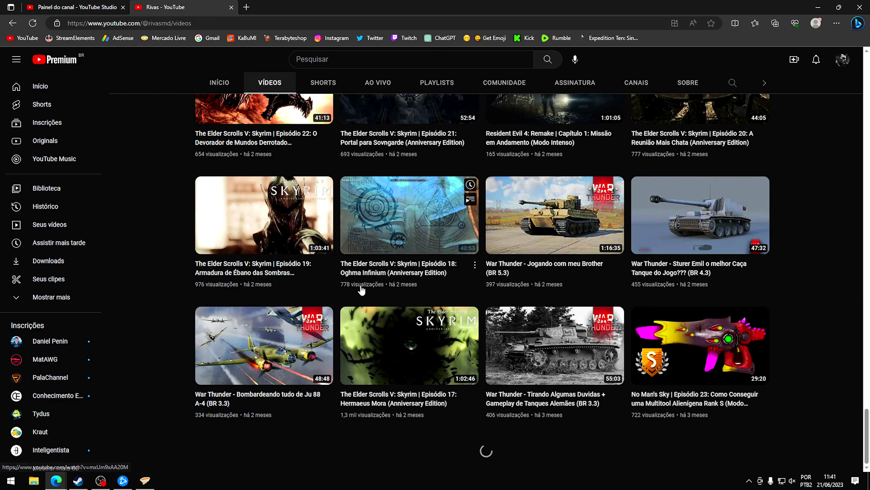
scroll(379, 307, up, 20)
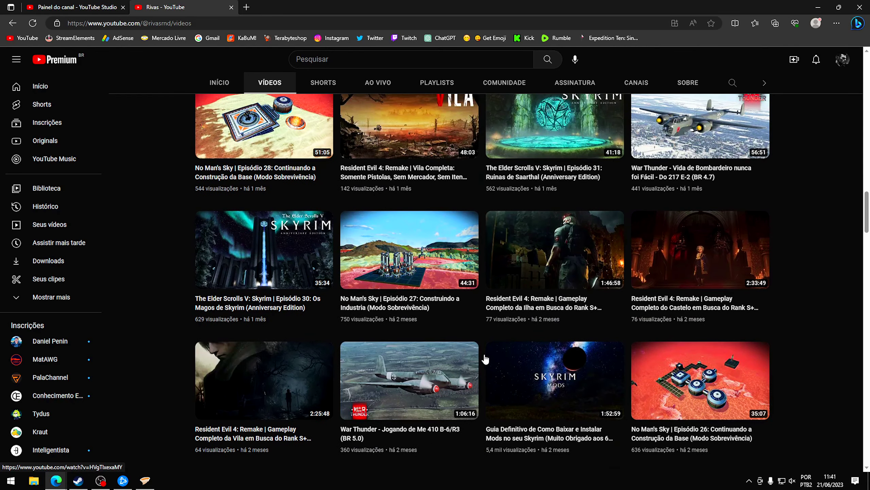
click(490, 343)
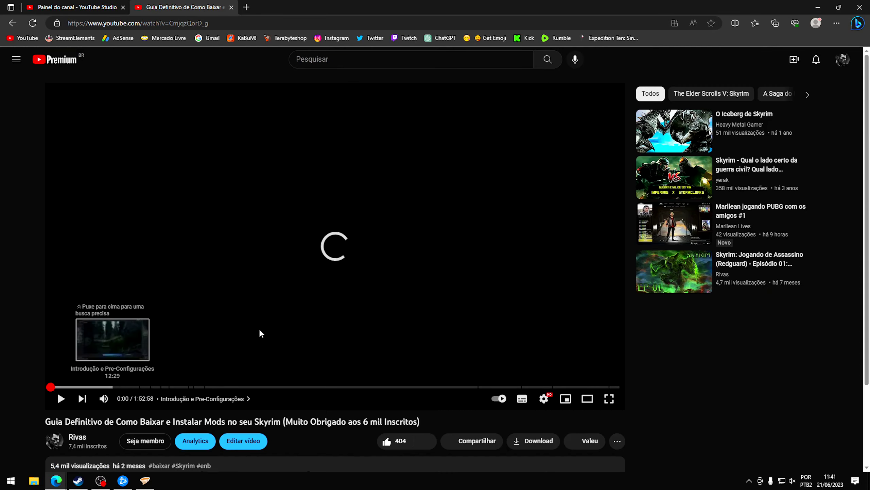
scroll(259, 333, down, 8)
click(248, 199)
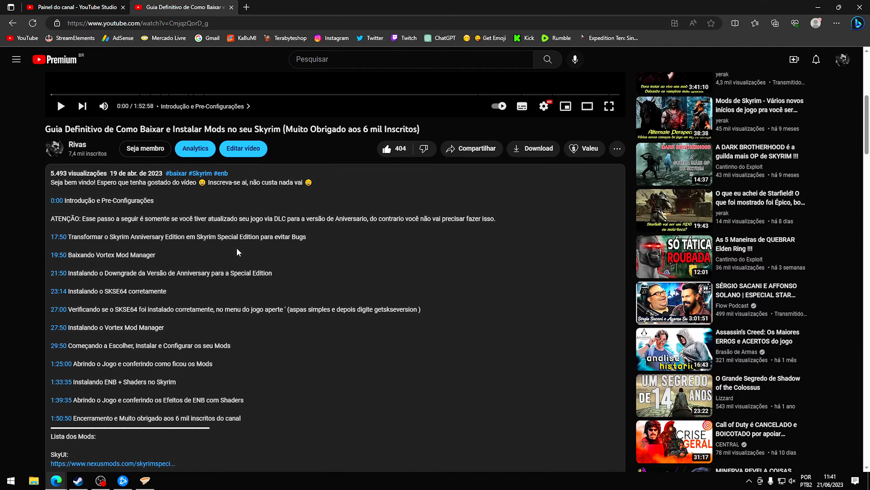
scroll(238, 249, down, 4)
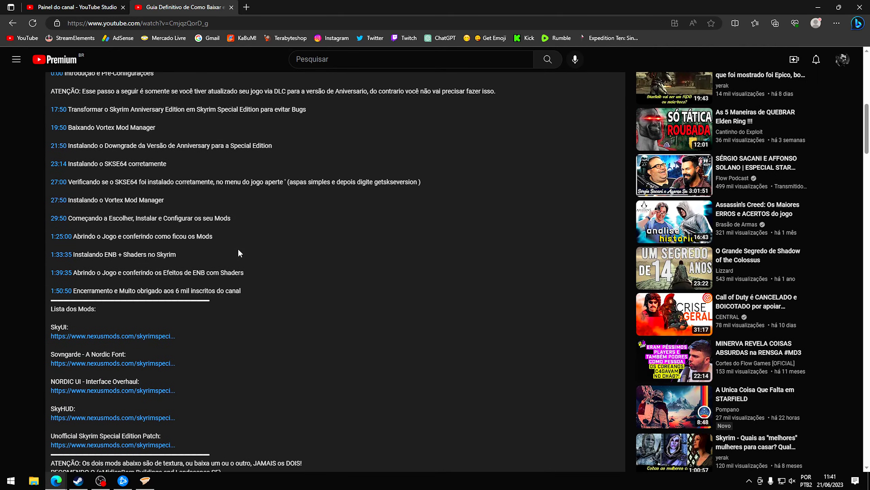
Close the other browser window and return to the Skyrim mods guide page.
click(56, 480)
click(187, 413)
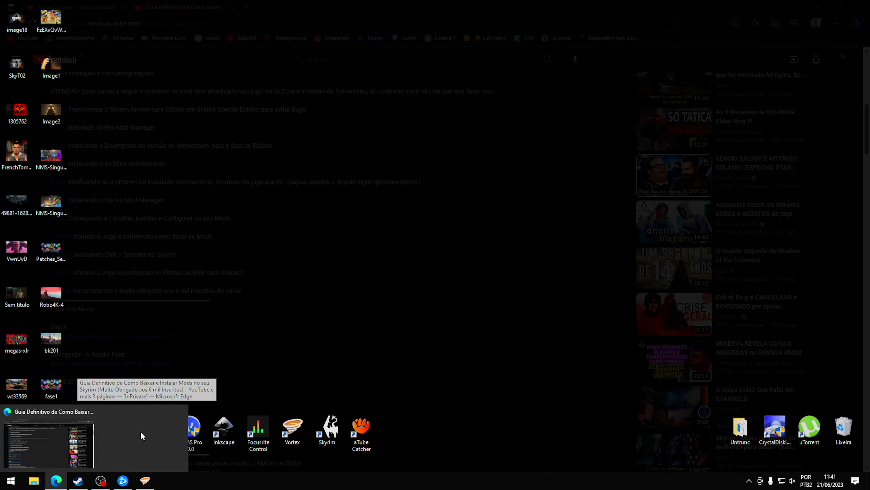
click(65, 438)
Open the Total Character Makeover link from the description's mod list in a new tab.
scroll(277, 302, down, 5)
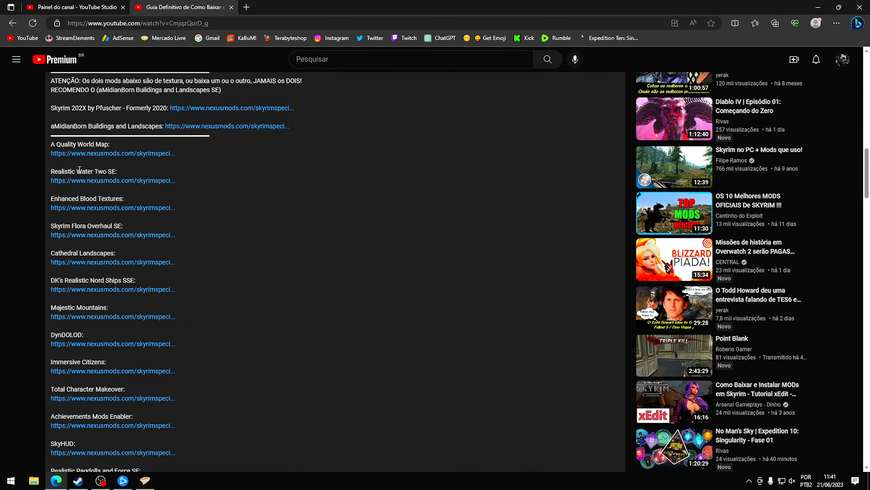
scroll(107, 198, down, 2)
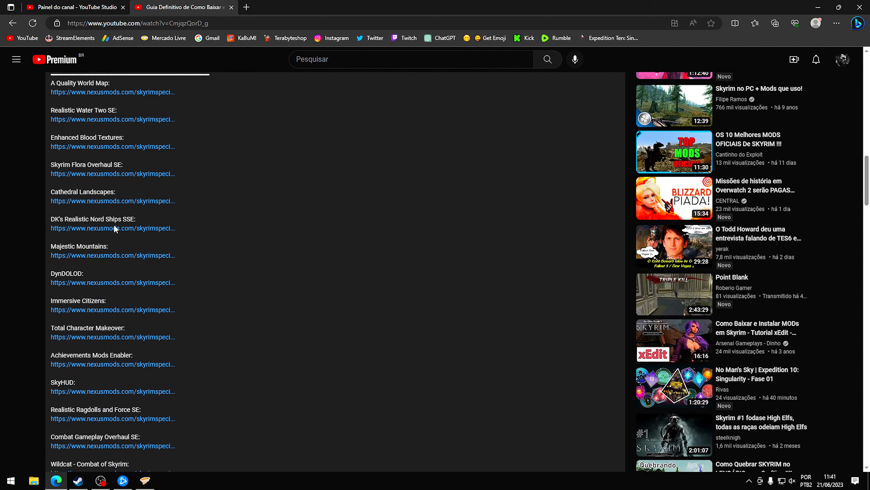
scroll(119, 258, down, 2)
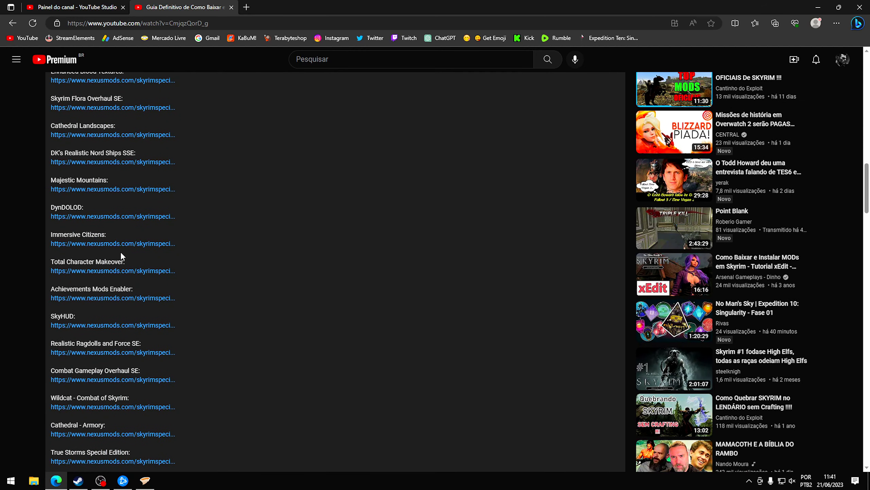
scroll(120, 253, down, 2)
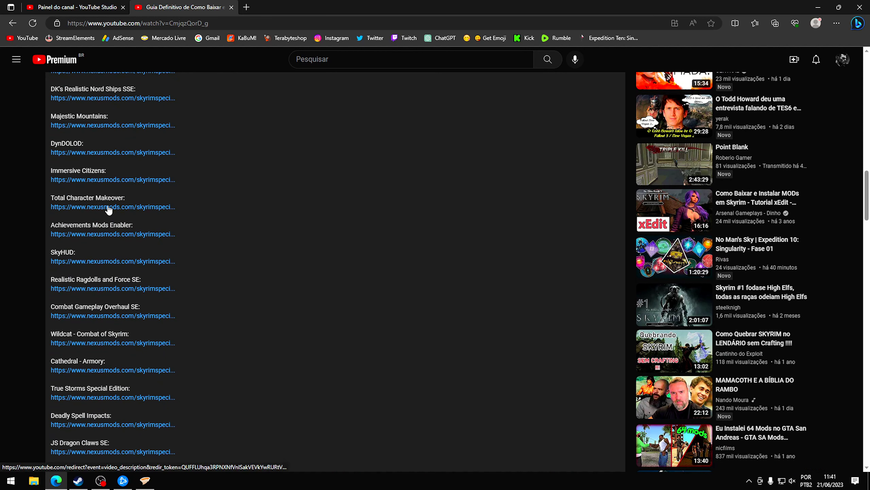
right_click(122, 206)
click(126, 211)
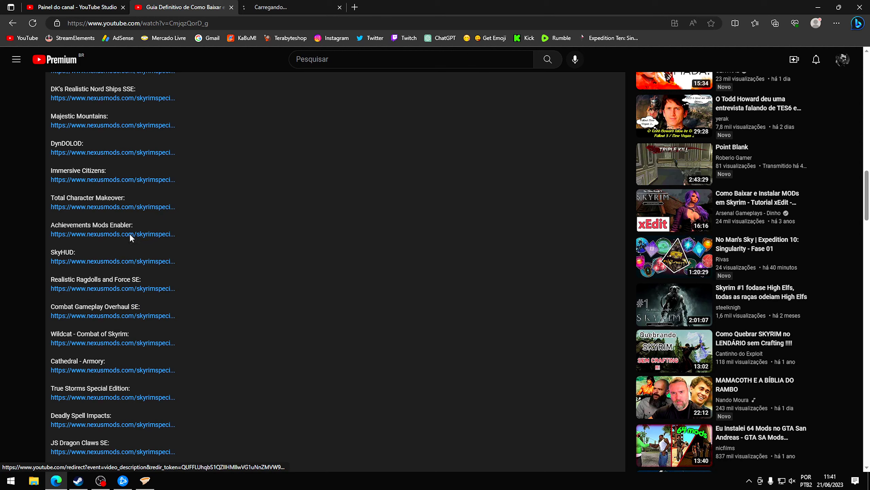
Open the Realistic Ragdolls and Force SE link from the mod list in a new tab.
scroll(133, 239, down, 2)
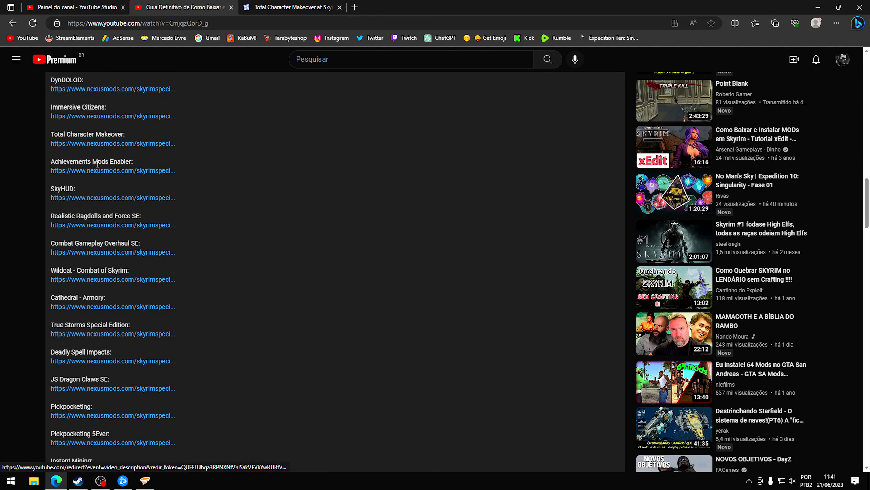
scroll(98, 164, down, 2)
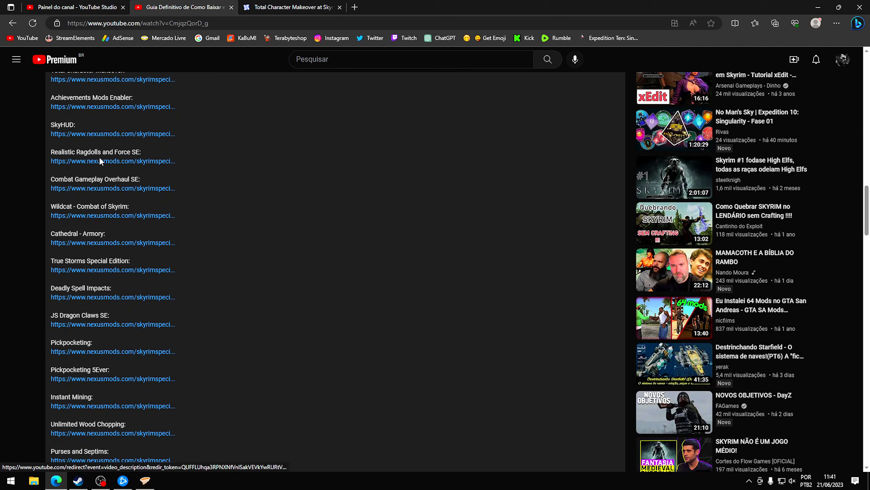
drag(56, 150, 87, 152)
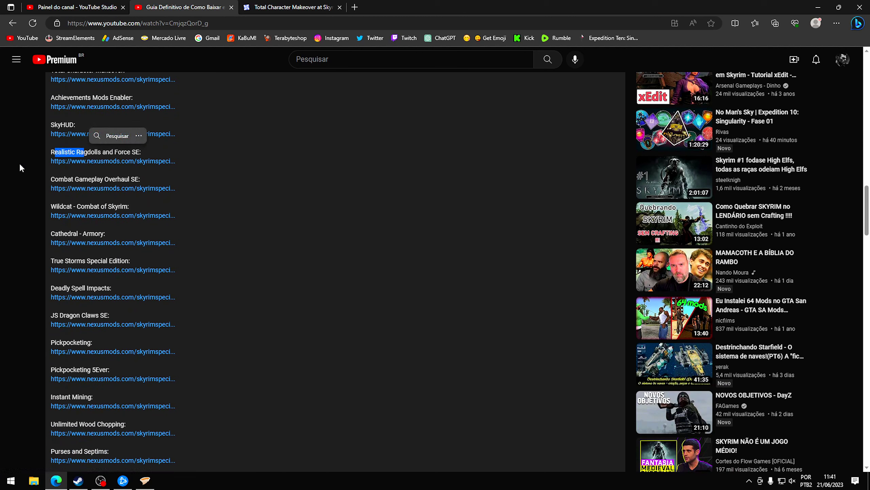
click(113, 169)
right_click(114, 161)
click(151, 167)
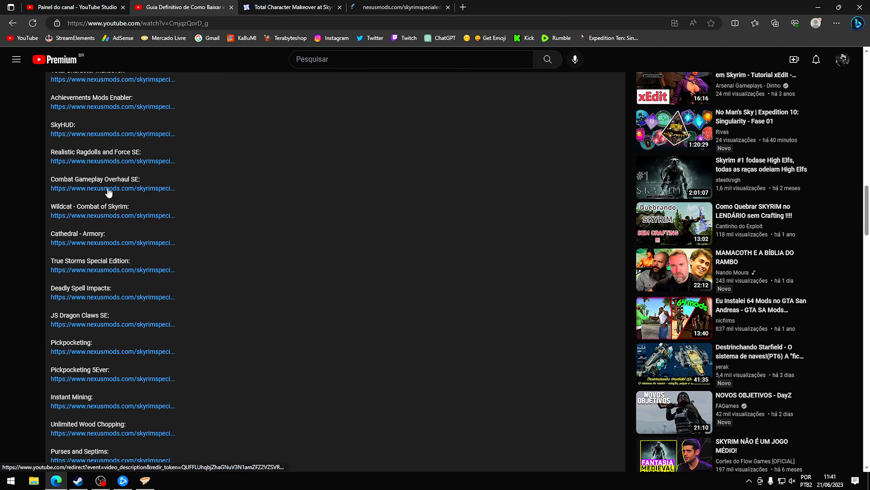
Open the Combat Gameplay Overhaul SE, Wildcat - Combat of Skyrim and Cathedral - Armory links in separate new tabs.
right_click(106, 188)
click(144, 194)
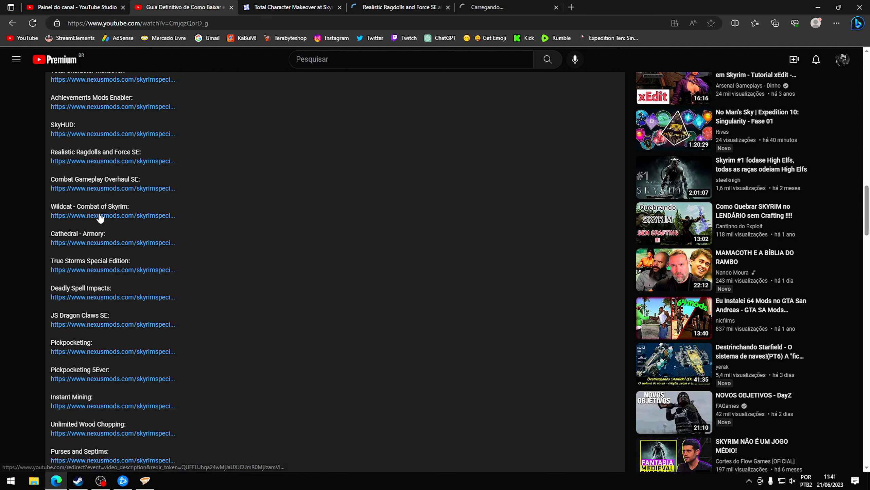
right_click(124, 216)
click(139, 225)
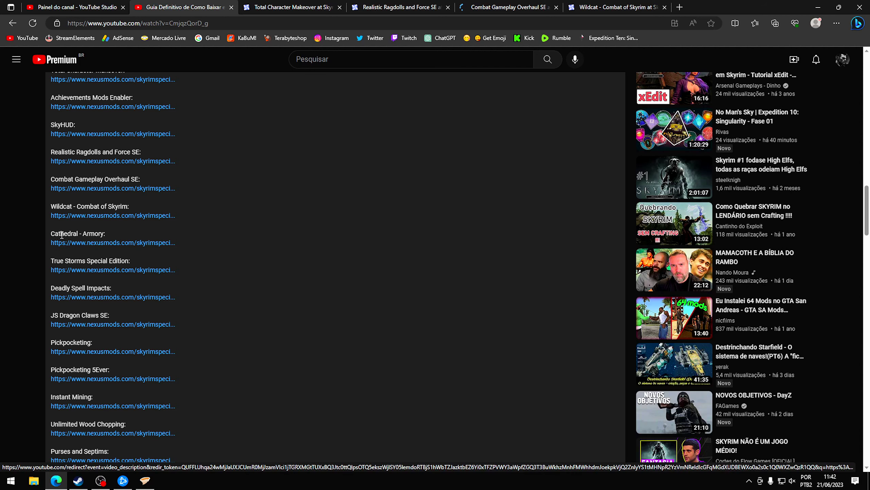
right_click(107, 243)
click(140, 251)
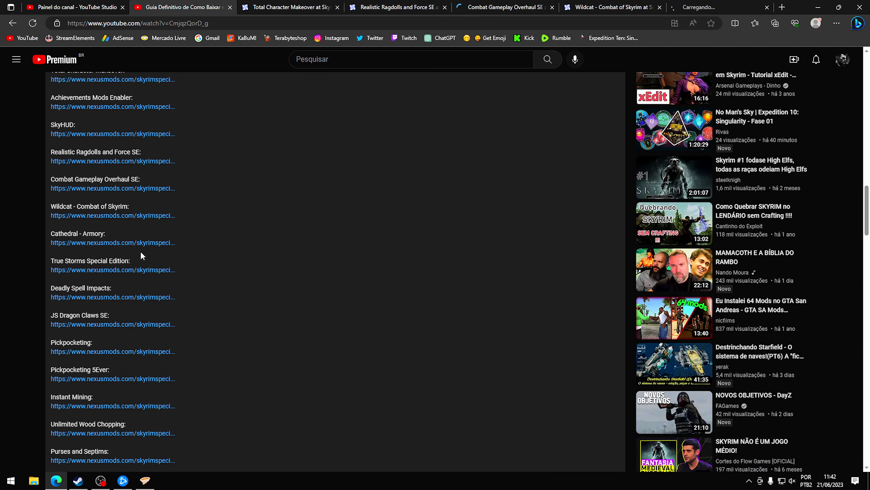
Examine the armour and weapon images in the Cathedral - Armory mod page's gallery, then close the image viewer.
click(704, 6)
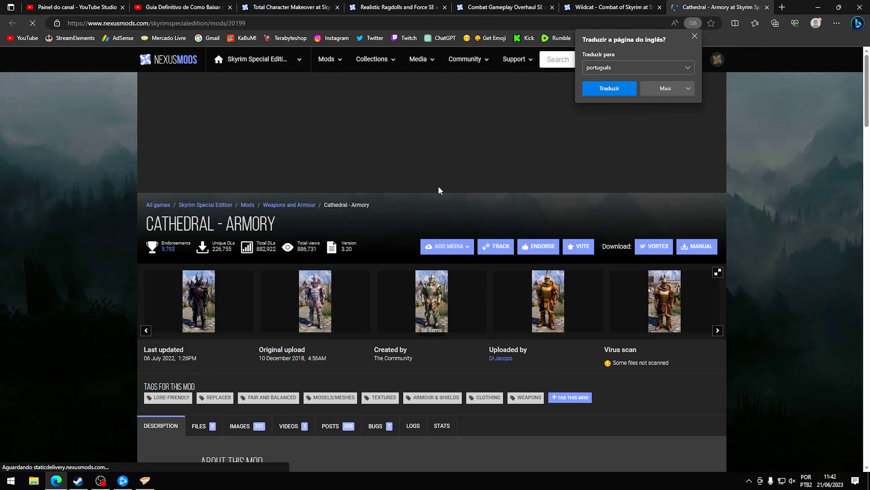
click(199, 301)
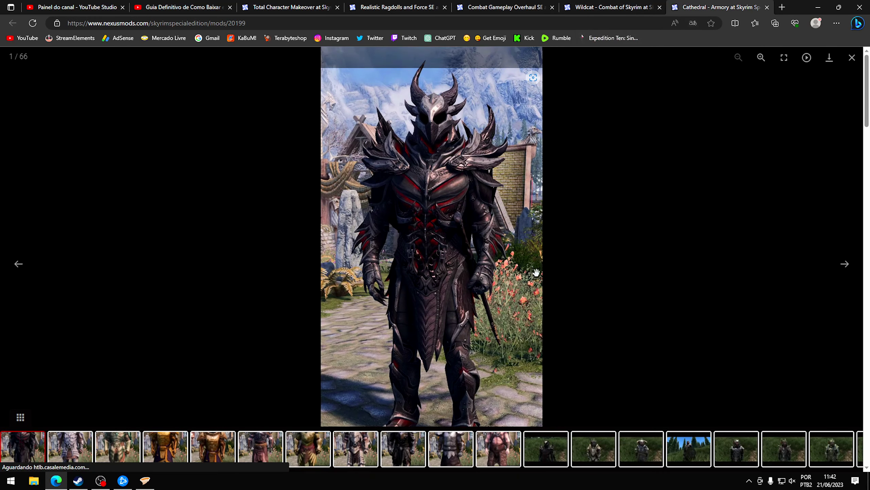
click(845, 263)
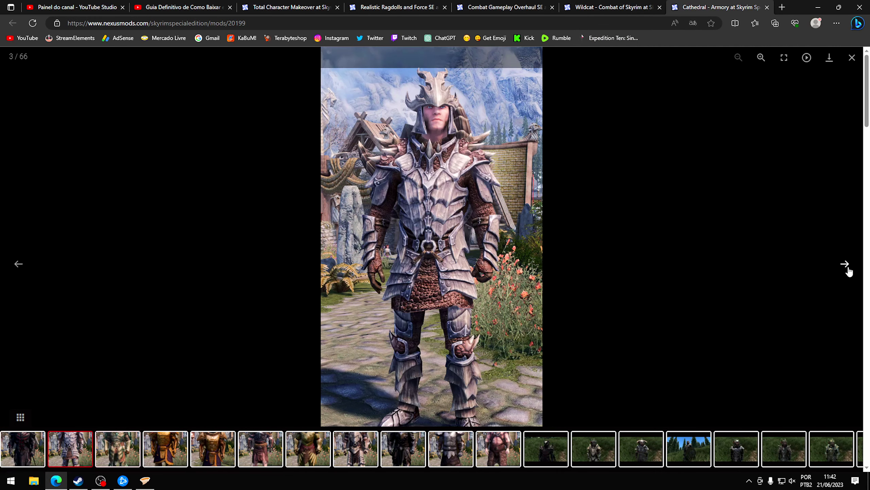
click(845, 264)
click(845, 263)
click(845, 263)
click(845, 264)
click(846, 265)
click(845, 264)
click(845, 265)
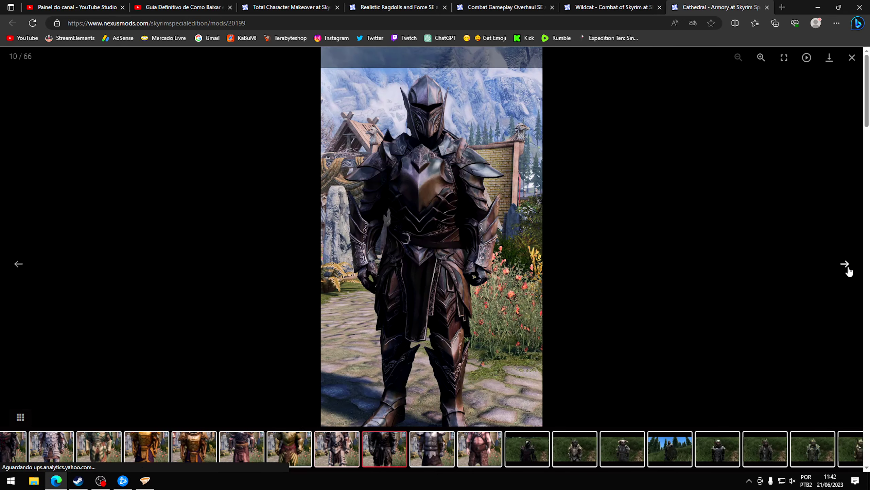
click(845, 265)
click(845, 264)
click(845, 265)
click(846, 265)
triple_click(845, 264)
triple_click(845, 263)
triple_click(845, 263)
double_click(845, 264)
double_click(845, 264)
triple_click(845, 263)
double_click(845, 264)
triple_click(845, 263)
double_click(845, 263)
double_click(845, 264)
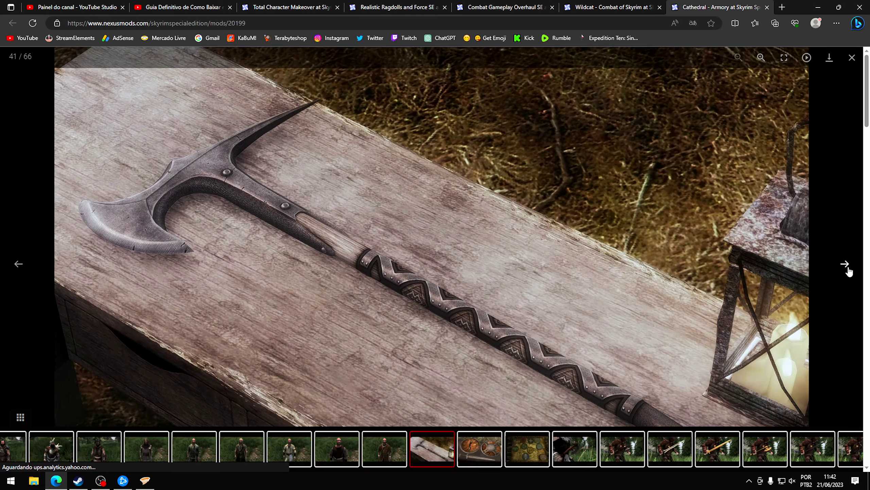
click(846, 264)
click(846, 264)
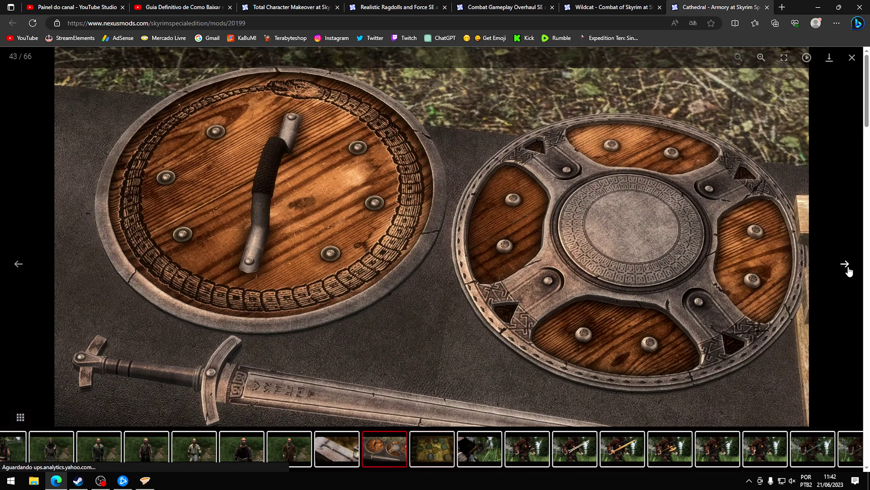
click(845, 265)
click(845, 264)
click(845, 265)
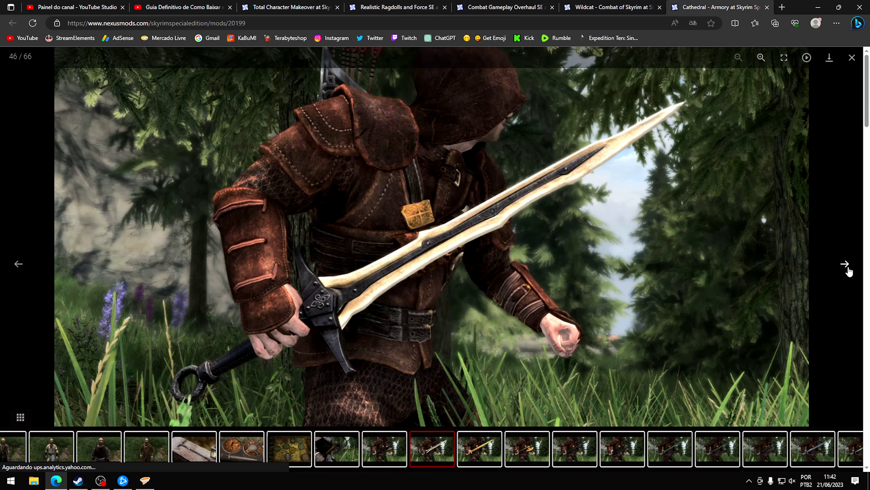
click(845, 265)
double_click(845, 265)
click(845, 265)
click(845, 265)
click(845, 264)
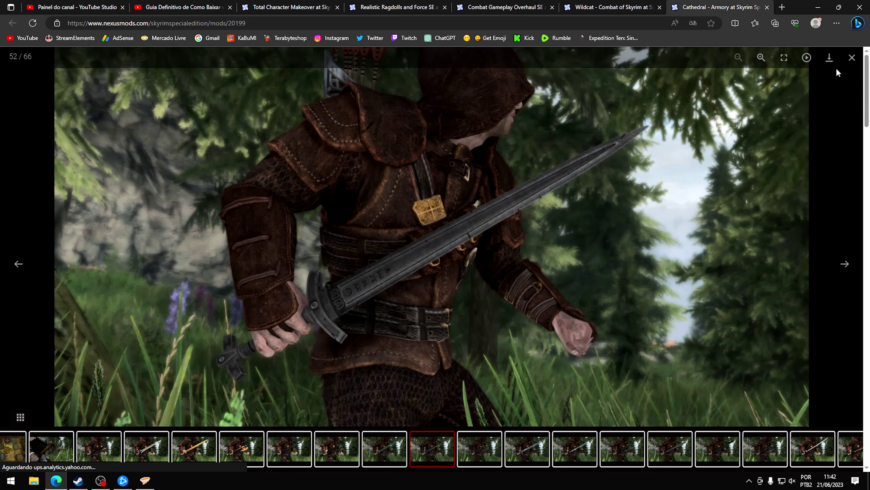
click(853, 58)
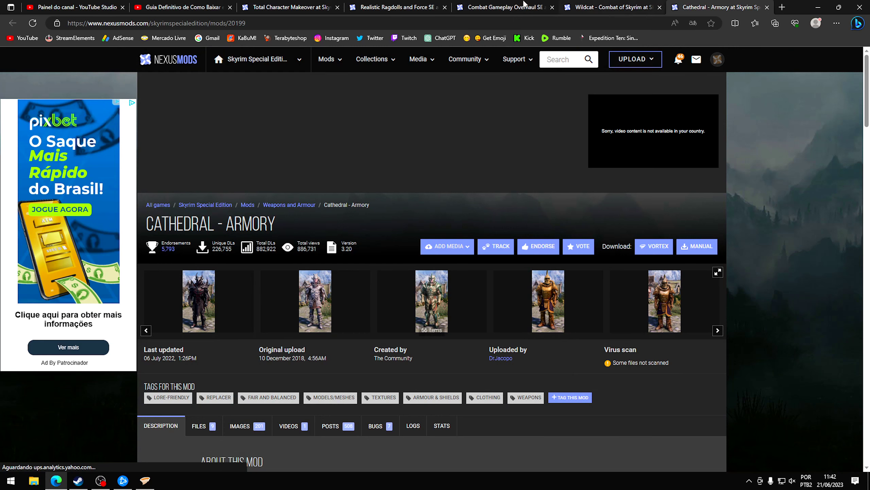
Try to download Total Character Makeover through Vortex with the slow option, switching to Vortex and declining to download the file again.
click(271, 3)
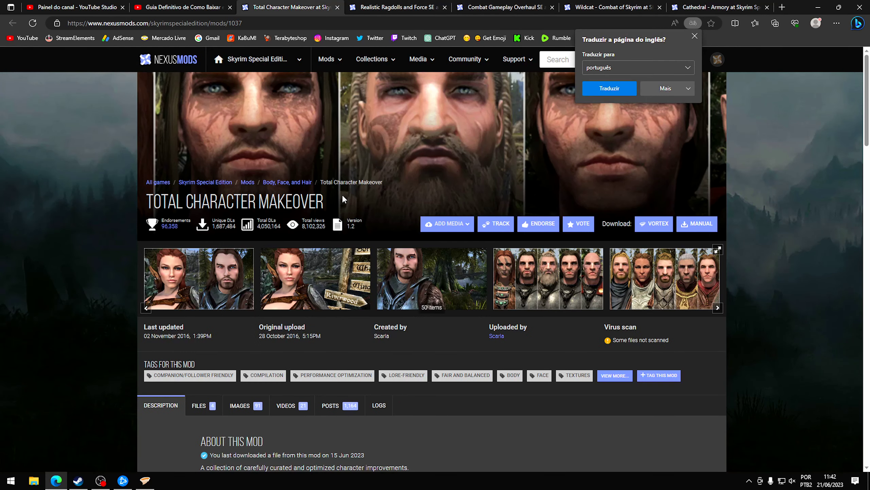
click(656, 225)
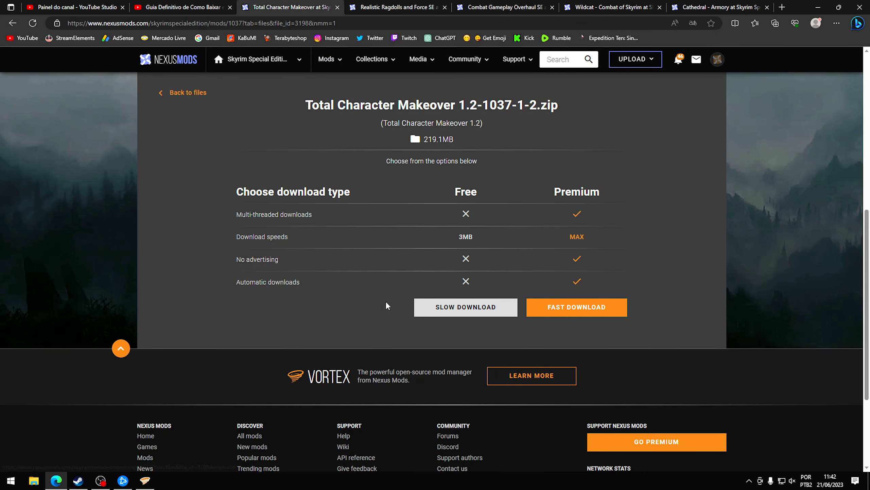
click(446, 305)
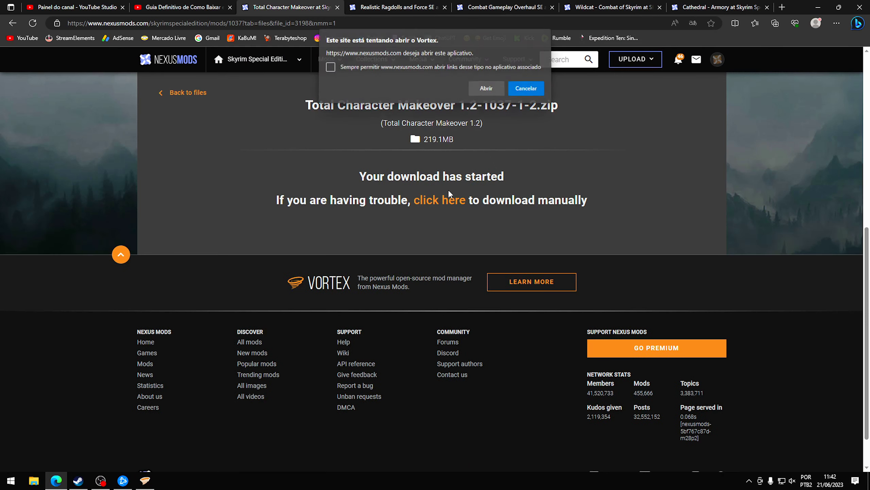
click(500, 87)
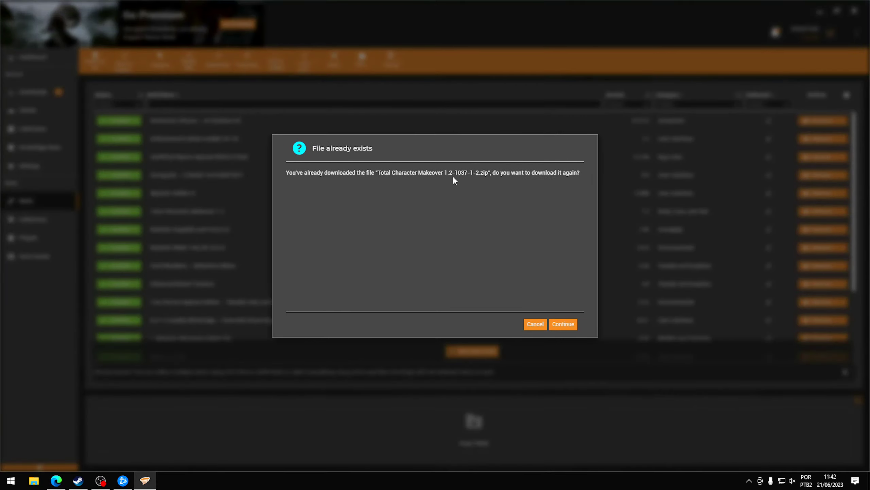
click(536, 324)
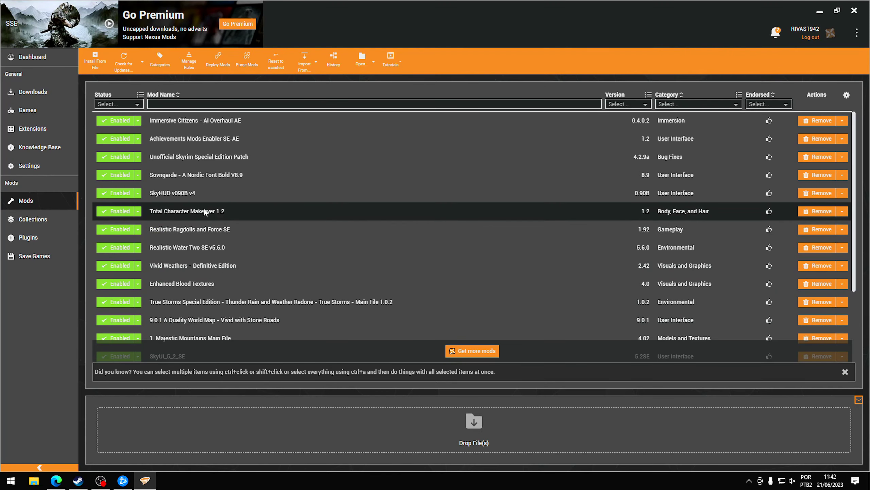
Close the Total Character Makeover page and try to download Realistic Ragdolls and Force SE through Vortex with the slow option, declining to download it again.
click(56, 480)
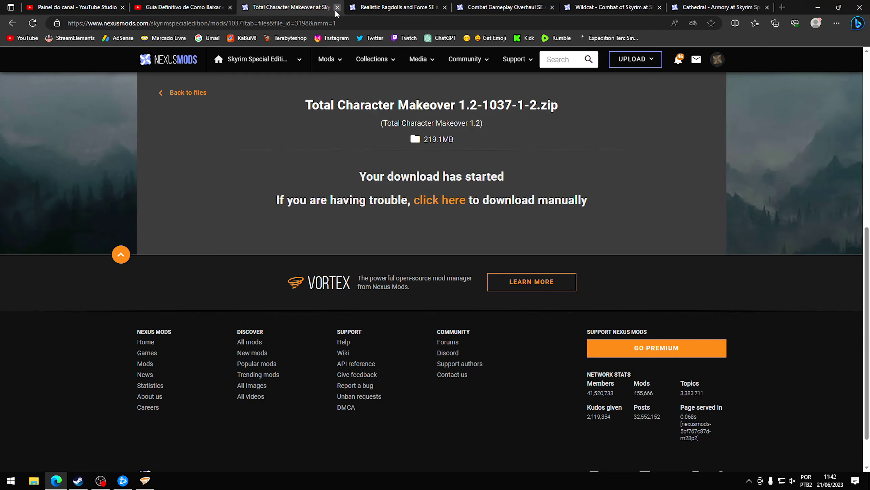
click(337, 9)
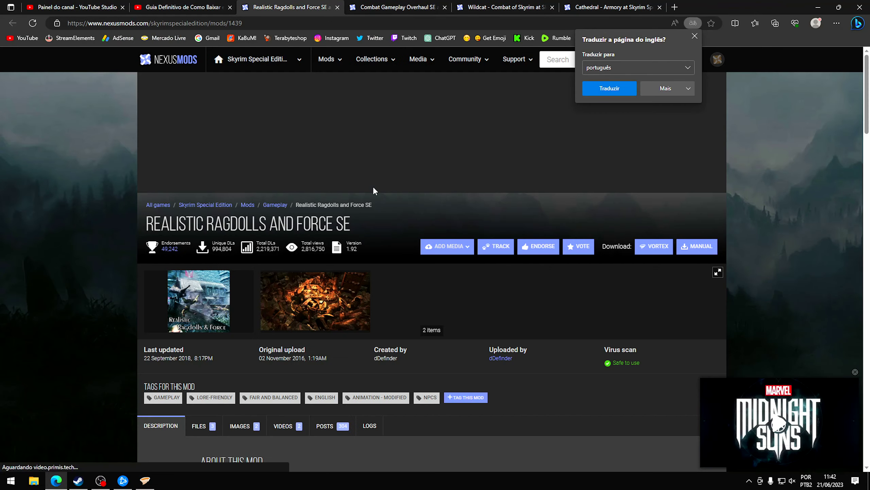
click(665, 251)
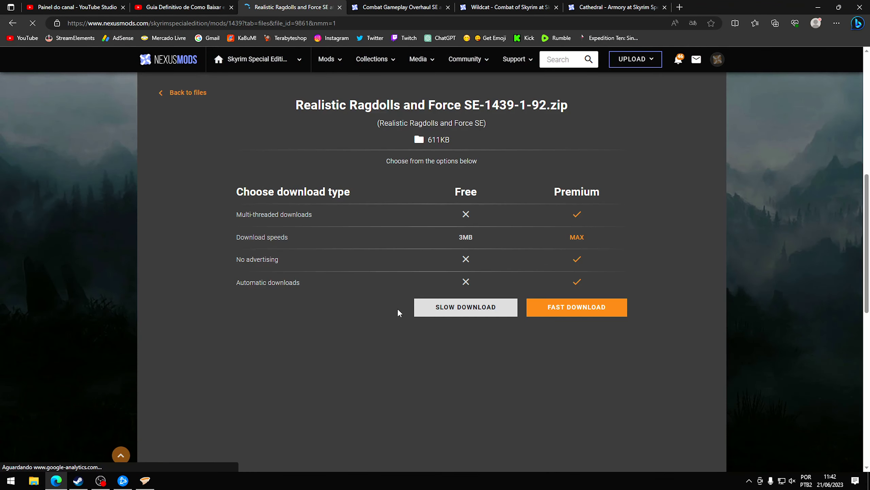
click(449, 313)
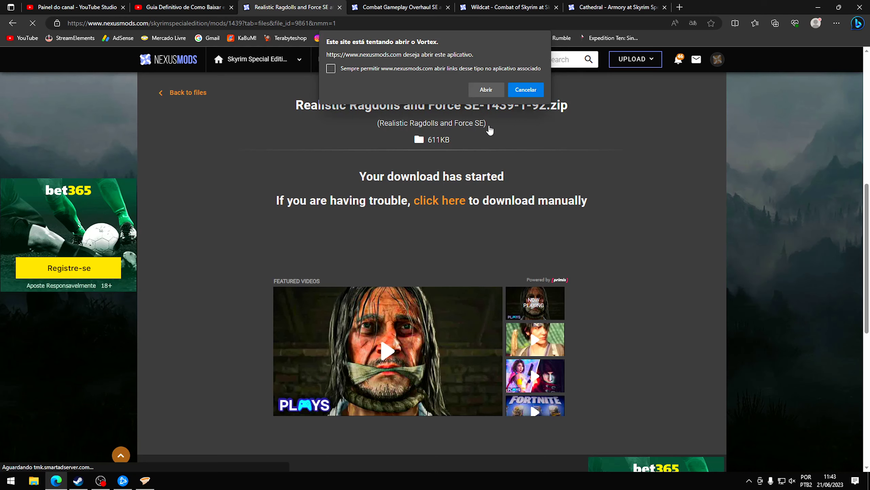
click(486, 90)
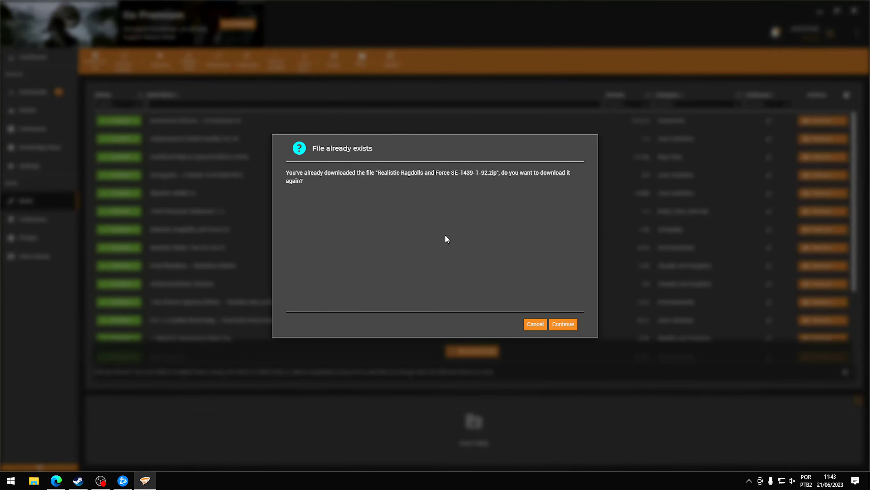
click(535, 324)
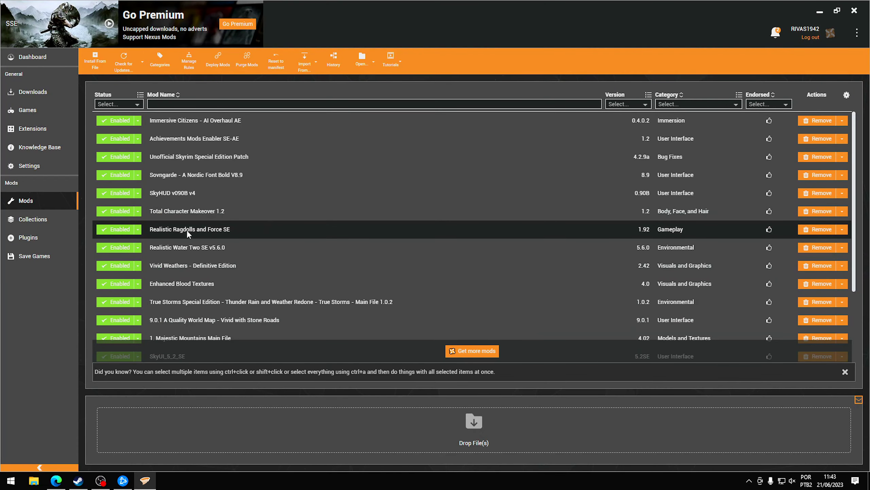
Close the Realistic Ragdolls page in the browser, download Combat Gameplay Overhaul SE to Vortex with the slow option, and show Vortex's downloads list.
click(56, 480)
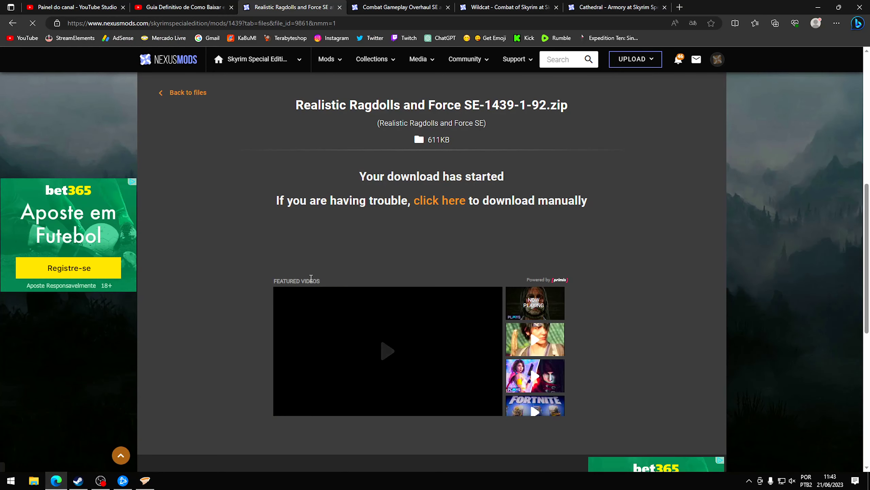
click(339, 7)
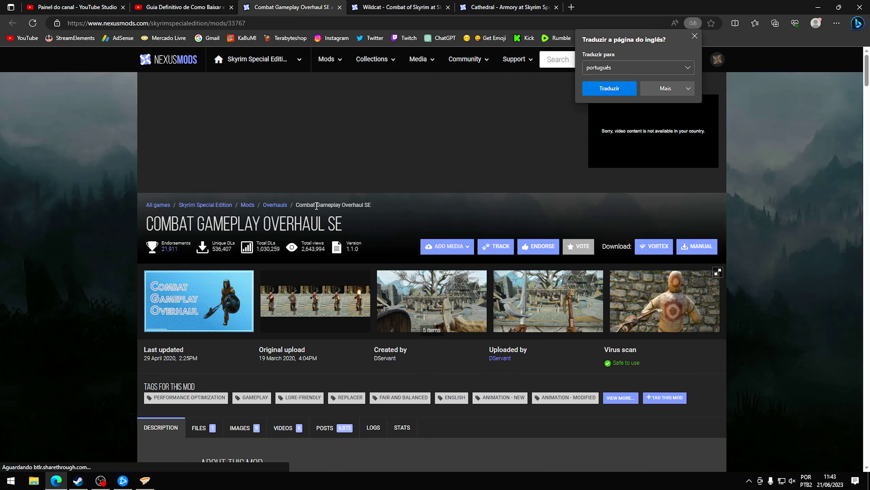
click(654, 246)
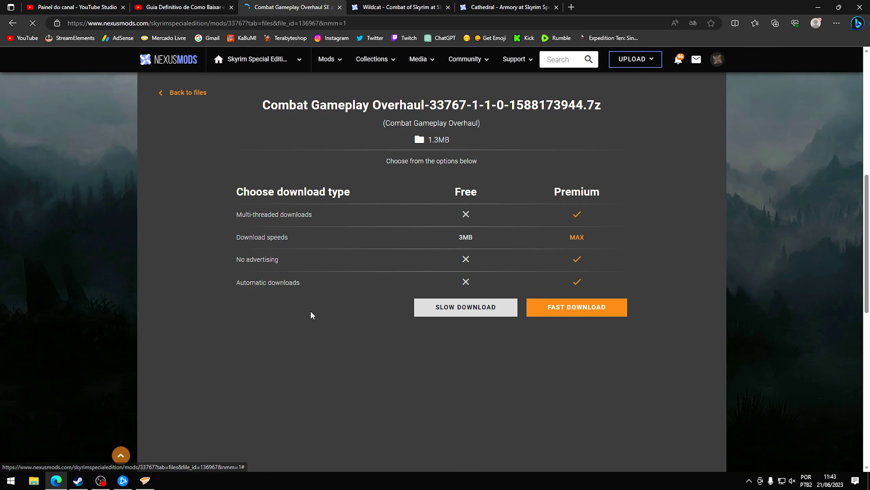
click(418, 313)
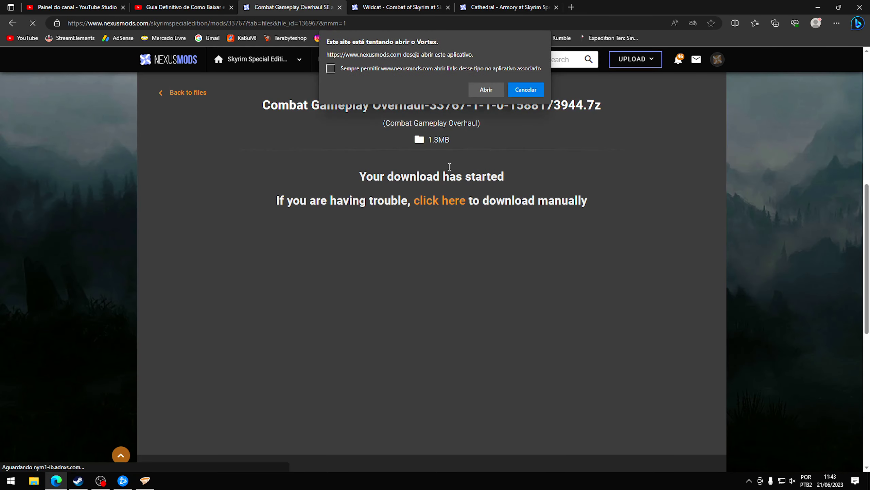
click(493, 90)
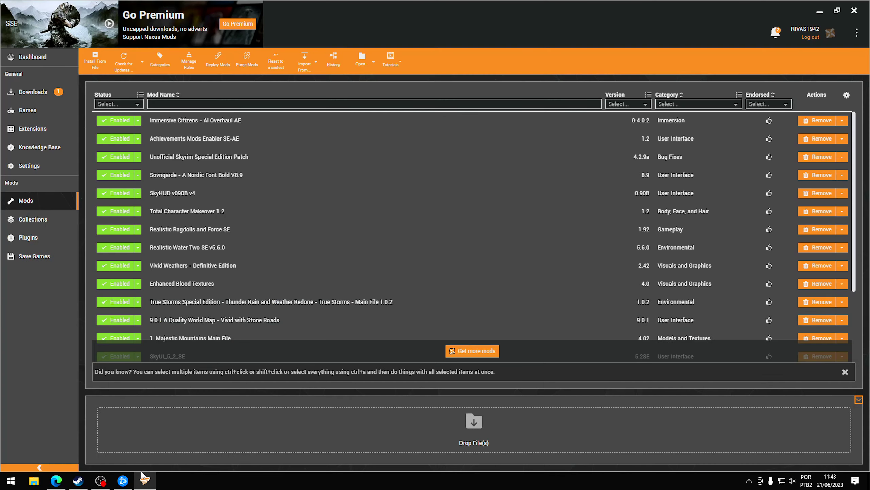
click(33, 92)
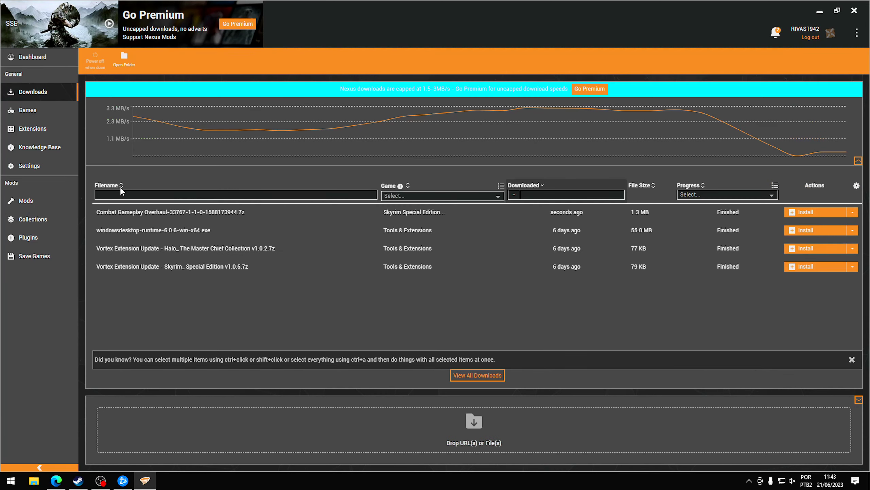
Return to the browser, close the Combat Gameplay Overhaul page and download Wildcat - Combat of Skyrim to Vortex with the slow option.
click(56, 480)
click(339, 7)
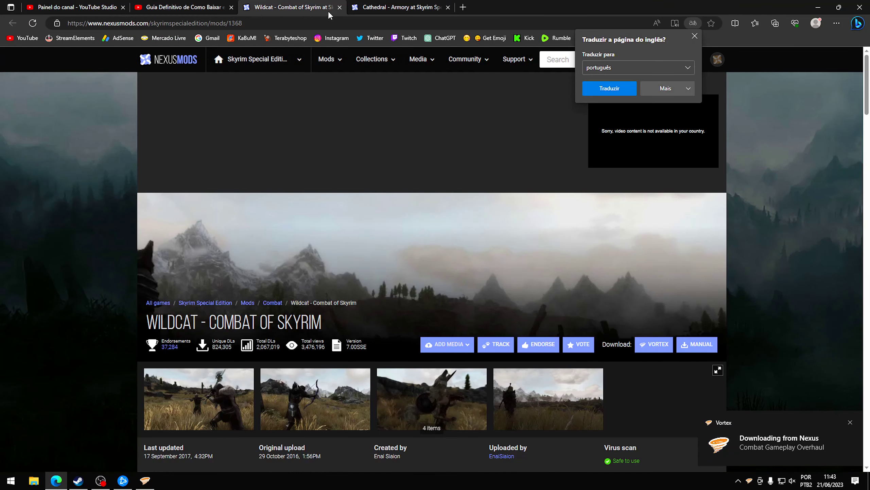
scroll(417, 242, down, 3)
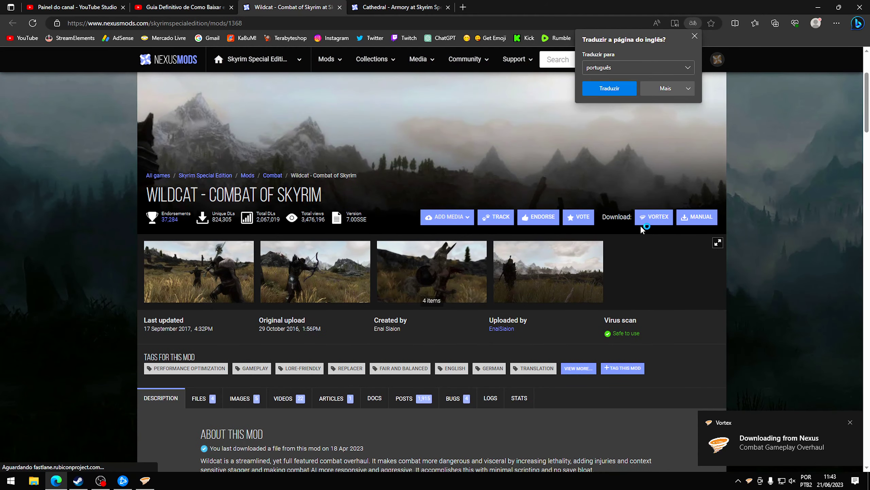
click(650, 221)
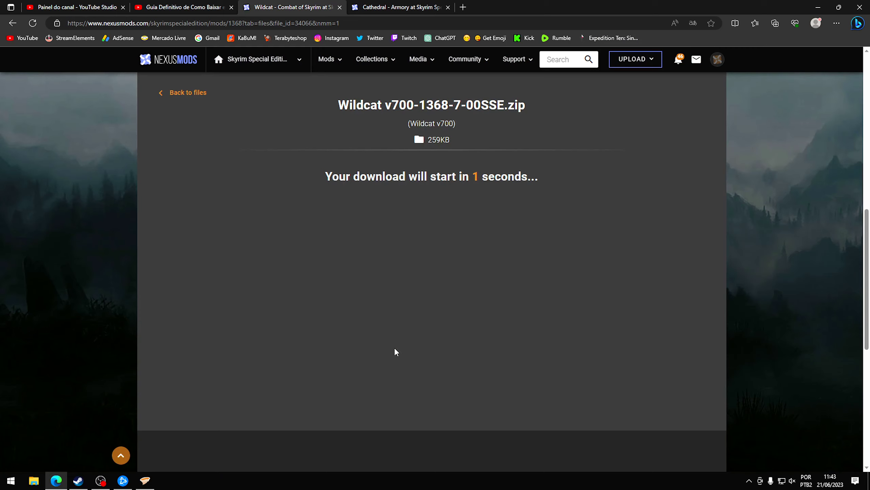
click(476, 91)
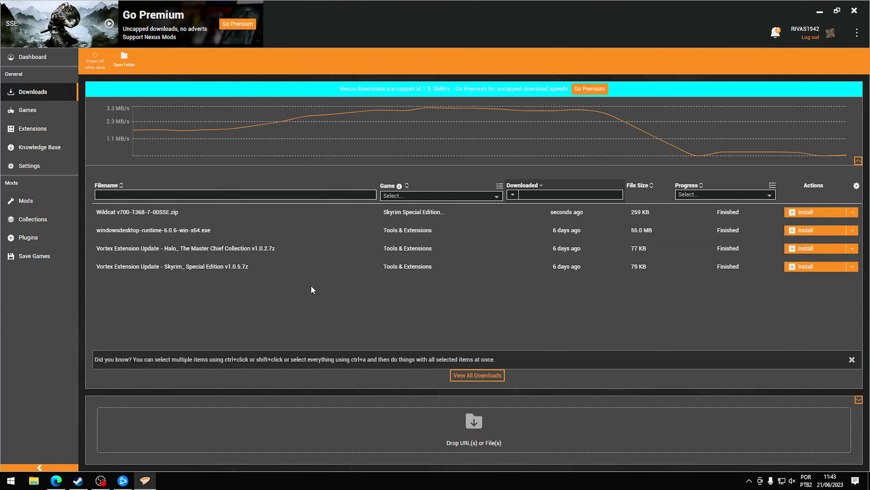
Return to the browser, close the Wildcat page and download Cathedral - Armory to Vortex with the slow option.
click(56, 480)
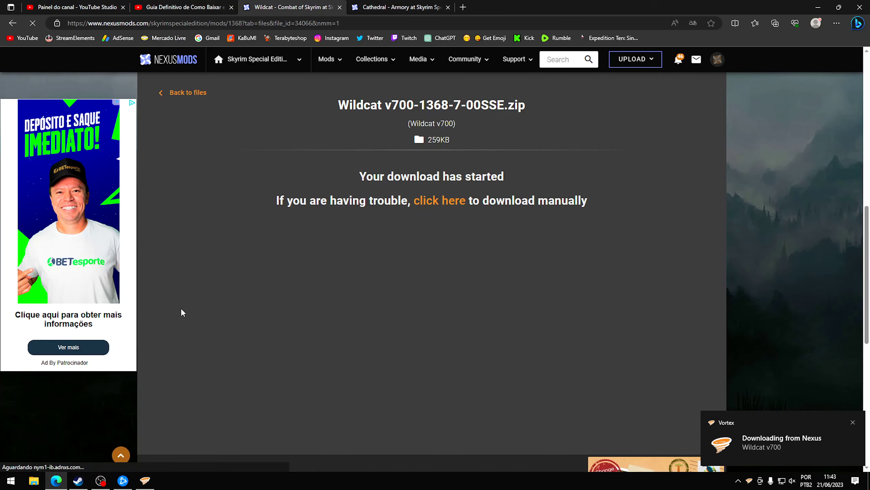
click(339, 7)
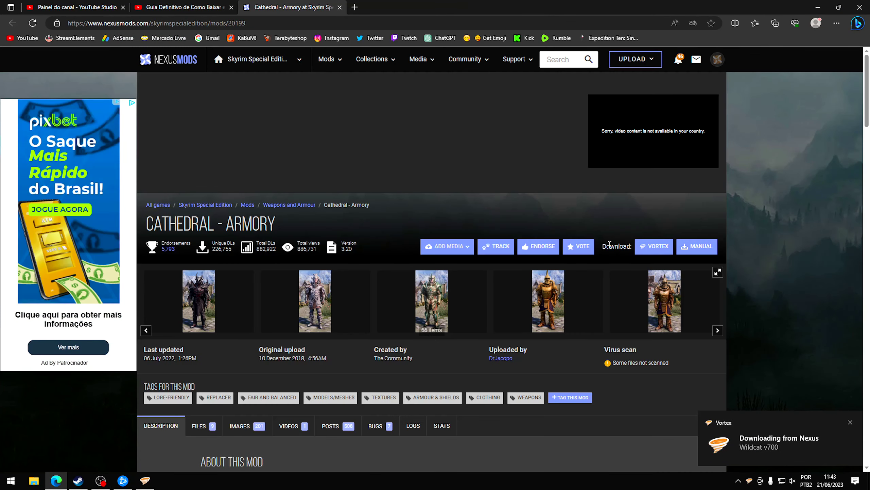
click(648, 252)
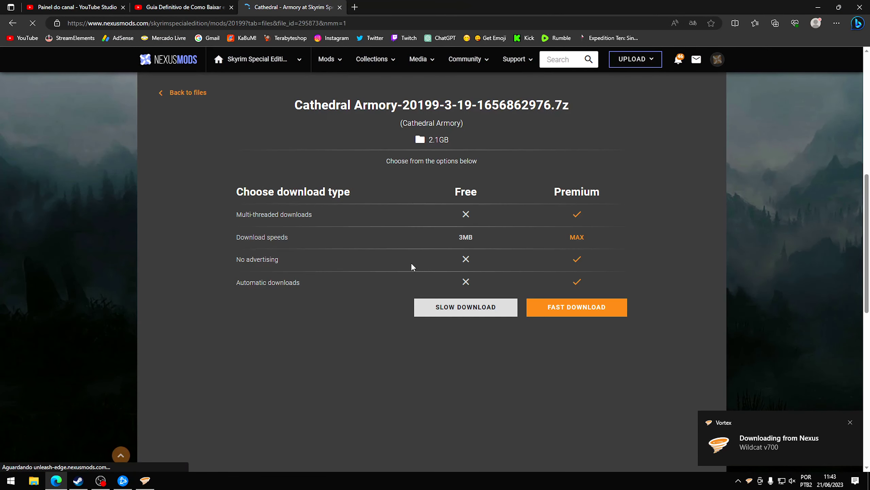
click(434, 302)
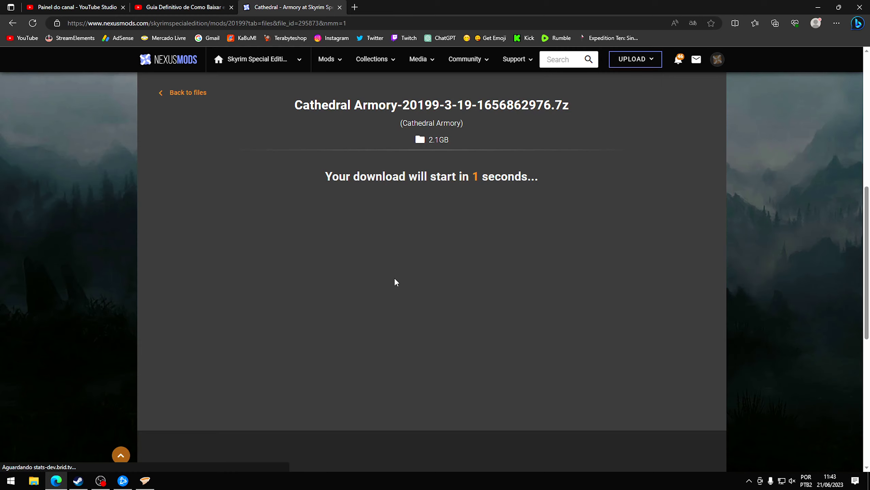
click(486, 90)
mouse_move(141, 482)
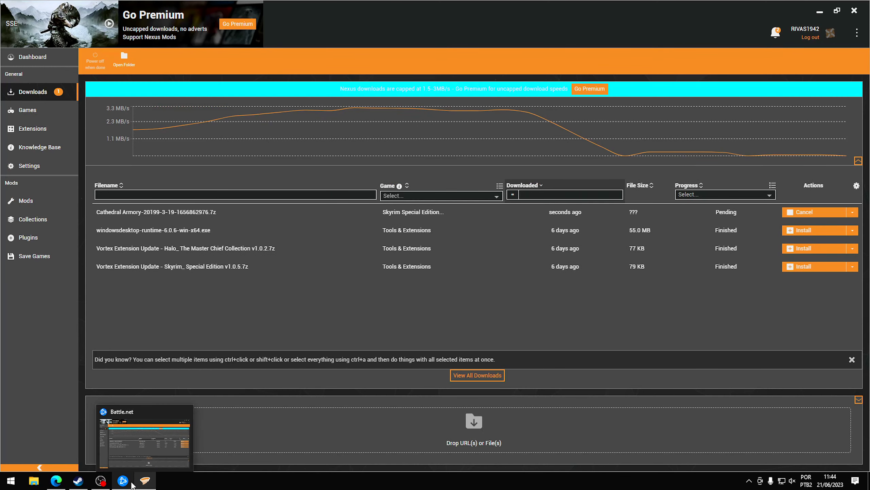
click(144, 481)
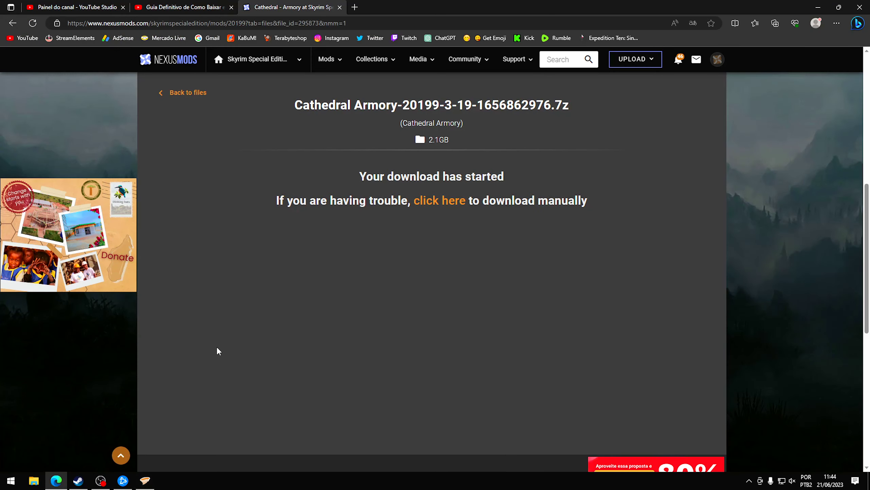
Switch to Vortex and look through the whole list of installed mods for the newly downloaded ones.
click(145, 482)
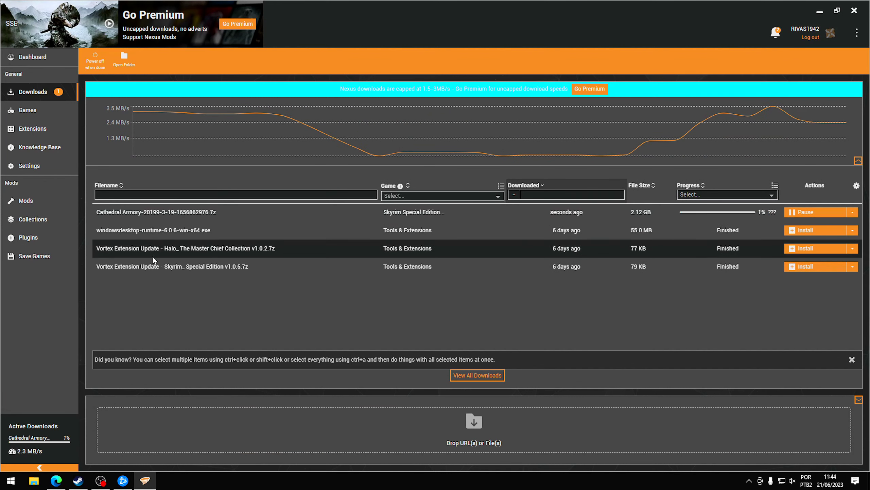
click(39, 201)
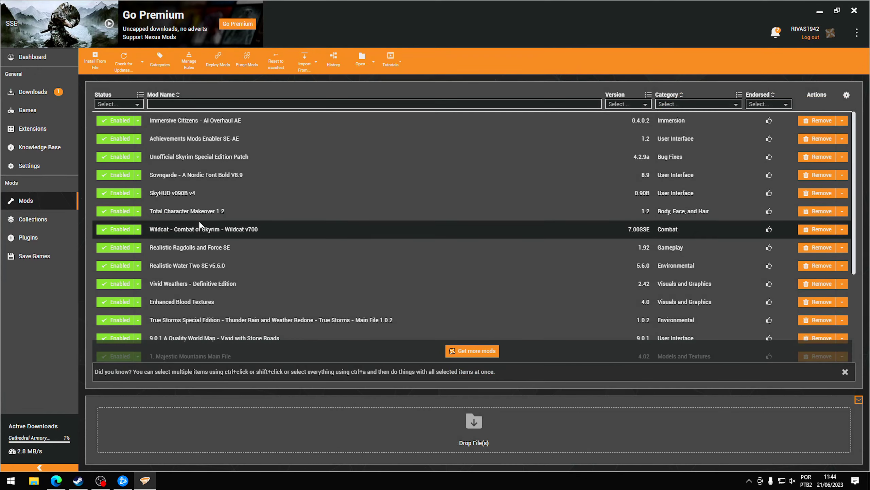
scroll(188, 171, down, 4)
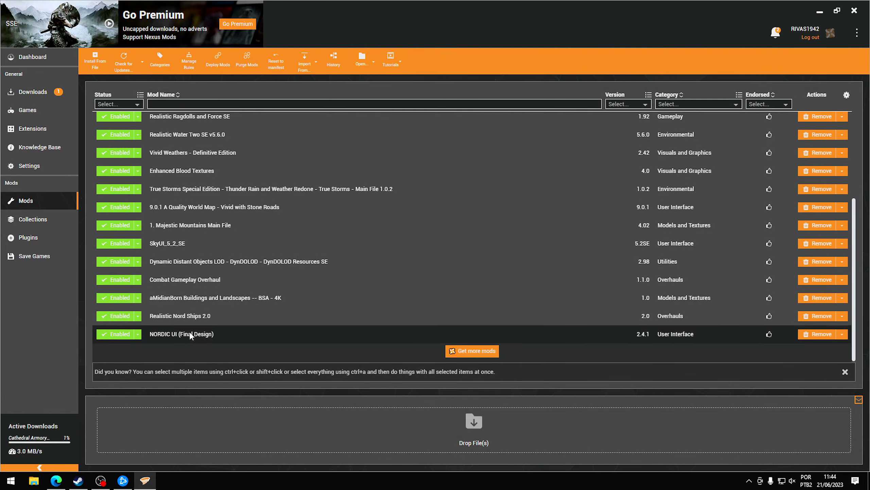
scroll(191, 273, up, 4)
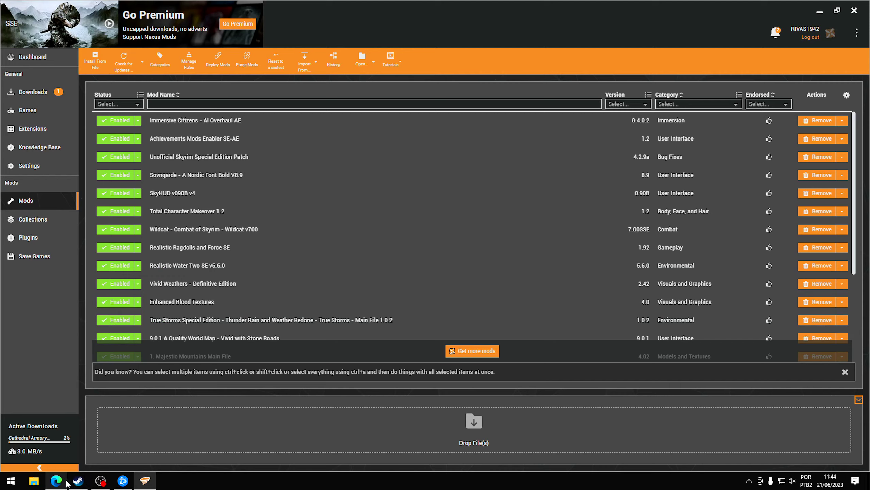
Go to the desktop, launch Skyrim from its shortcut and bring up the Start menu over the game.
key(super+d)
click(328, 424)
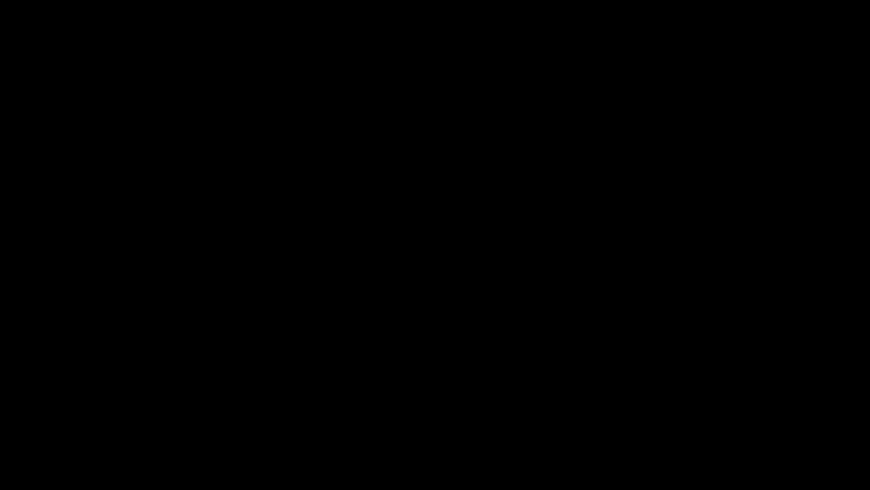
key(super)
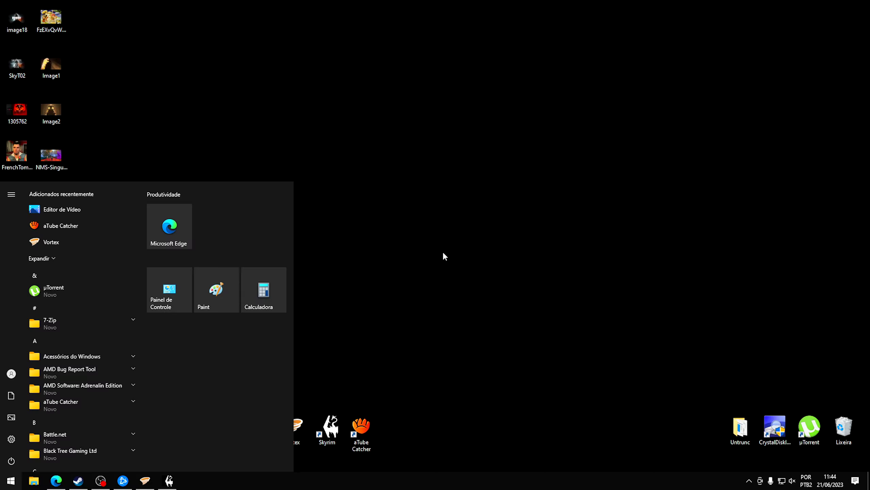